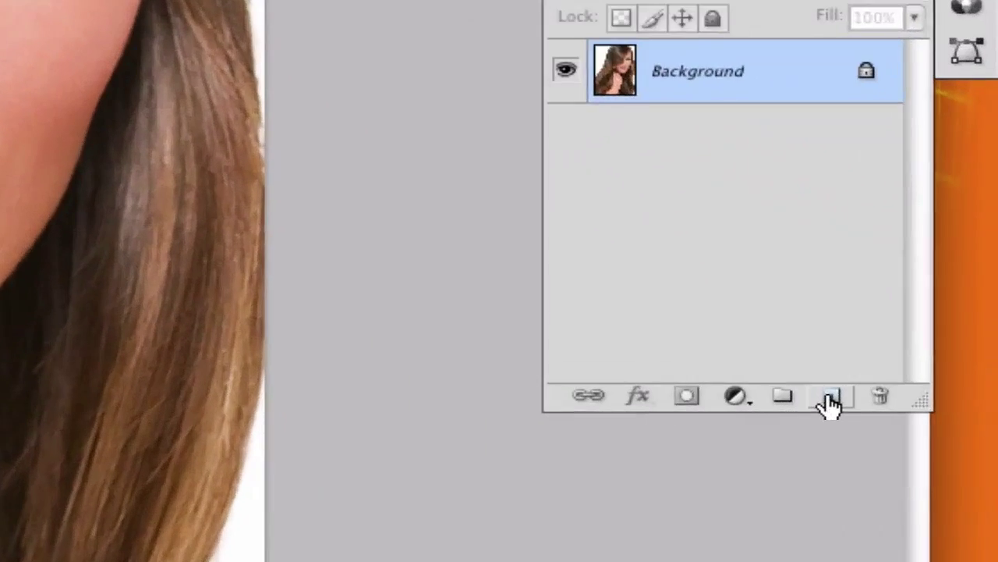
Add Layer 1 above the Background and set the foreground colour to white #ffffff
click(942, 404)
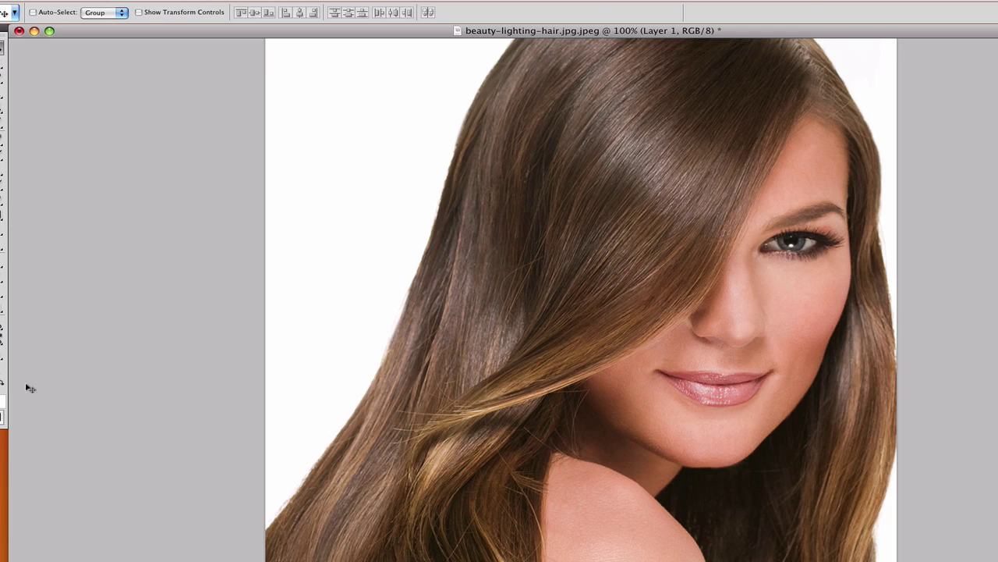
click(3, 399)
click(273, 167)
click(277, 160)
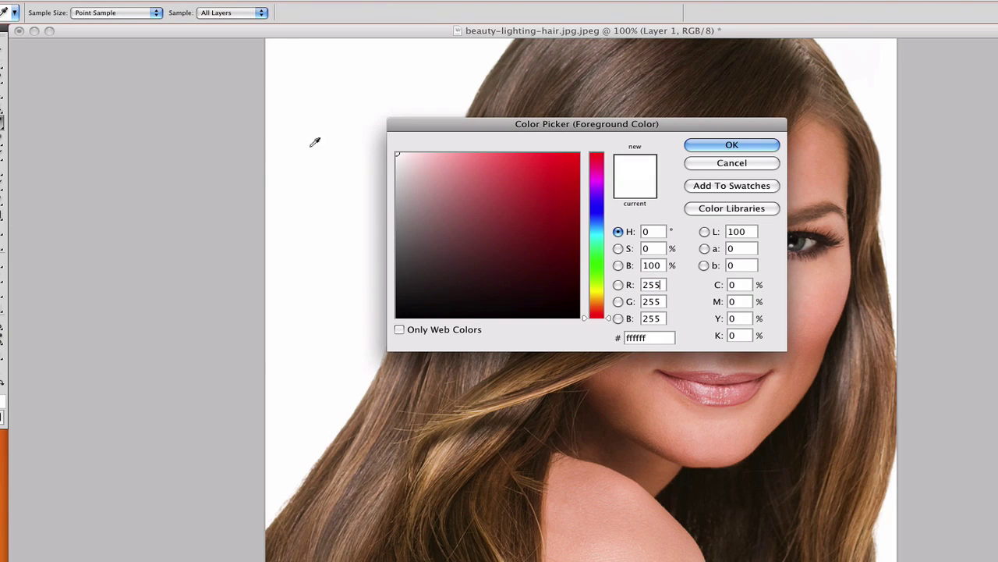
click(775, 142)
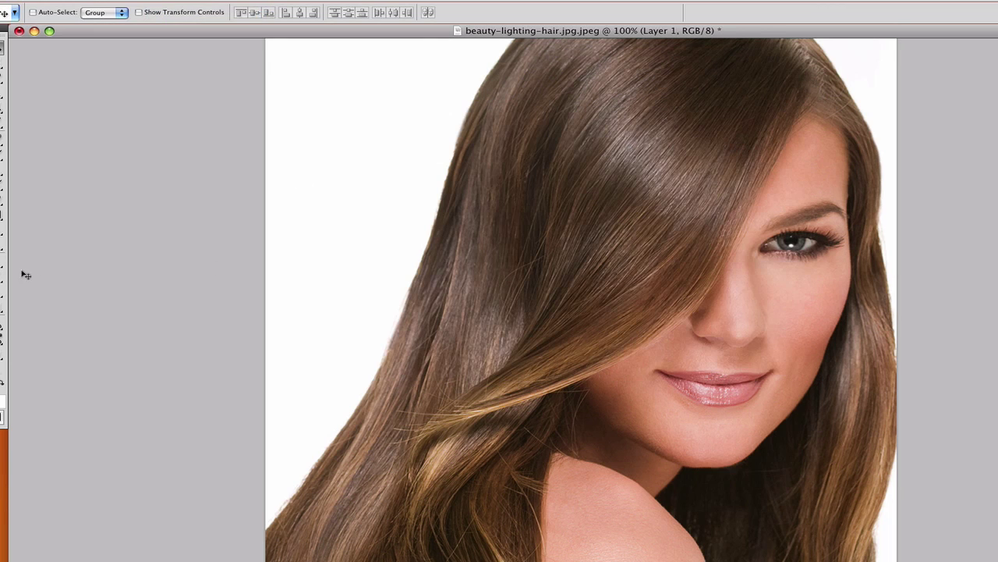
Brush soft white strokes over the left side of the hair, then zoom in on the strands
click(2, 154)
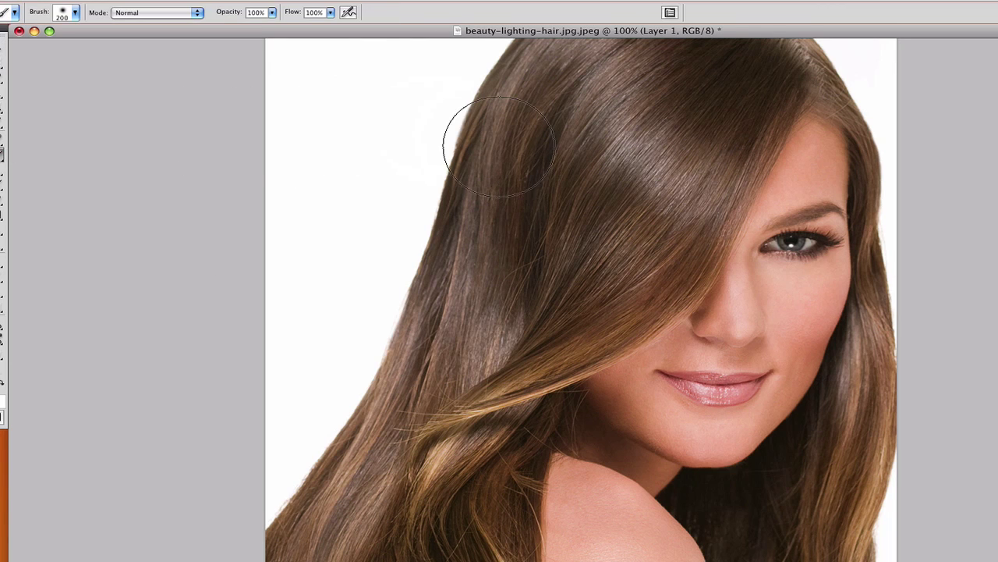
mouse_move(499, 138)
mouse_down()
mouse_move(515, 107)
mouse_move(540, 91)
mouse_move(510, 116)
mouse_move(522, 56)
mouse_move(420, 395)
mouse_move(379, 434)
mouse_move(461, 236)
mouse_move(430, 463)
mouse_move(458, 465)
mouse_move(486, 413)
mouse_move(530, 390)
mouse_up()
key(z)
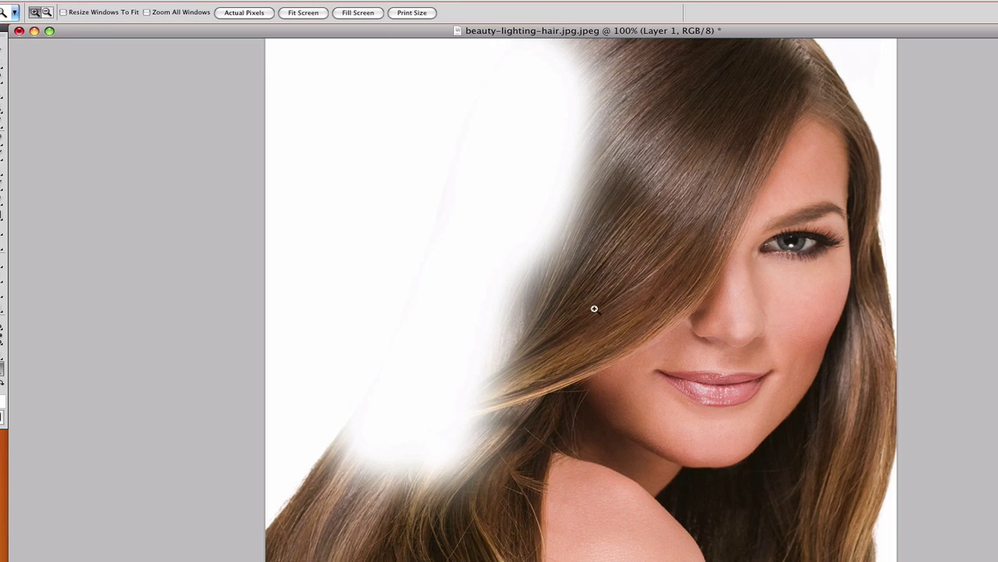
click(594, 309)
click(752, 356)
click(610, 337)
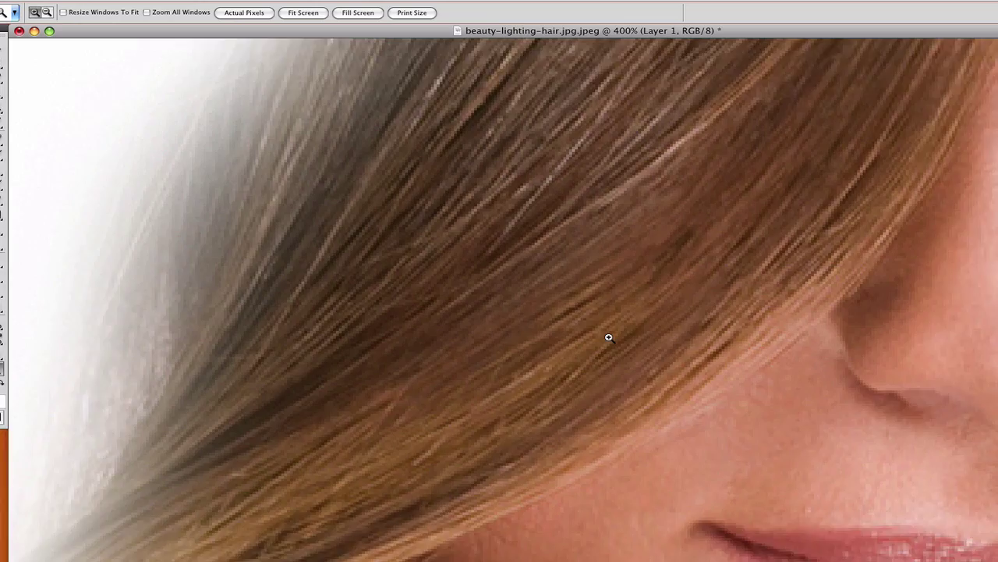
click(640, 343)
click(640, 346)
Shrink the brush to 35 pixels and paint white over the fringe beside the eye
key(b)
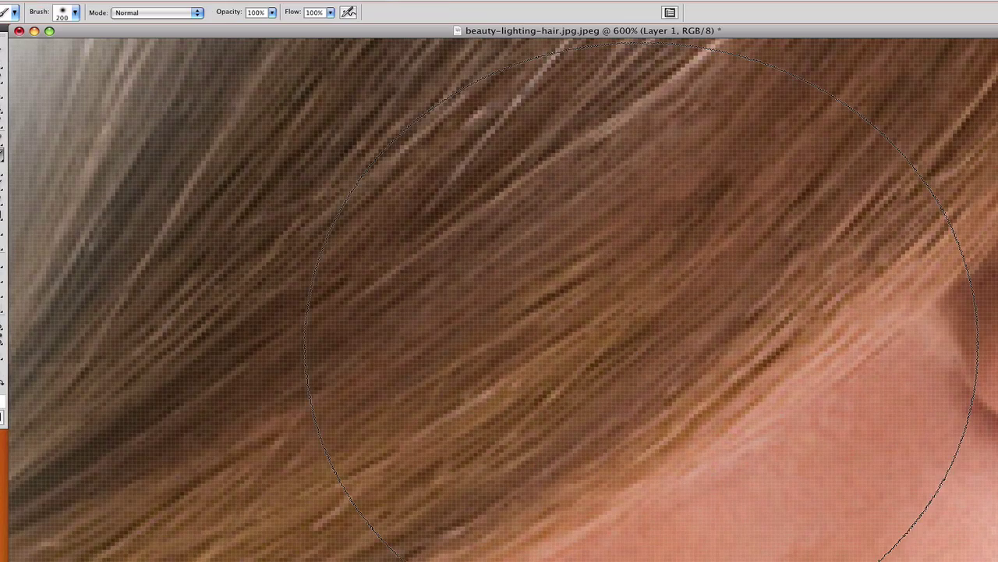
key(bracketleft)
key(bracketleft)
key(bracketleft)
key(bracketleft)
key(bracketleft)
key(bracketleft)
key(bracketleft)
key(bracketleft)
key(bracketleft)
key(bracketleft)
key(bracketleft)
key(bracketleft)
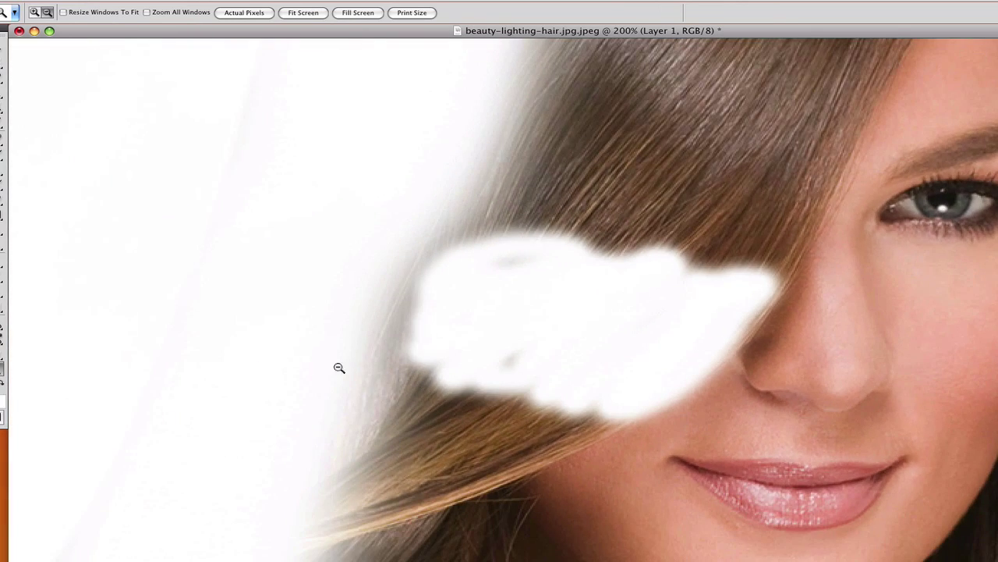
alt+click(338, 367)
key(b)
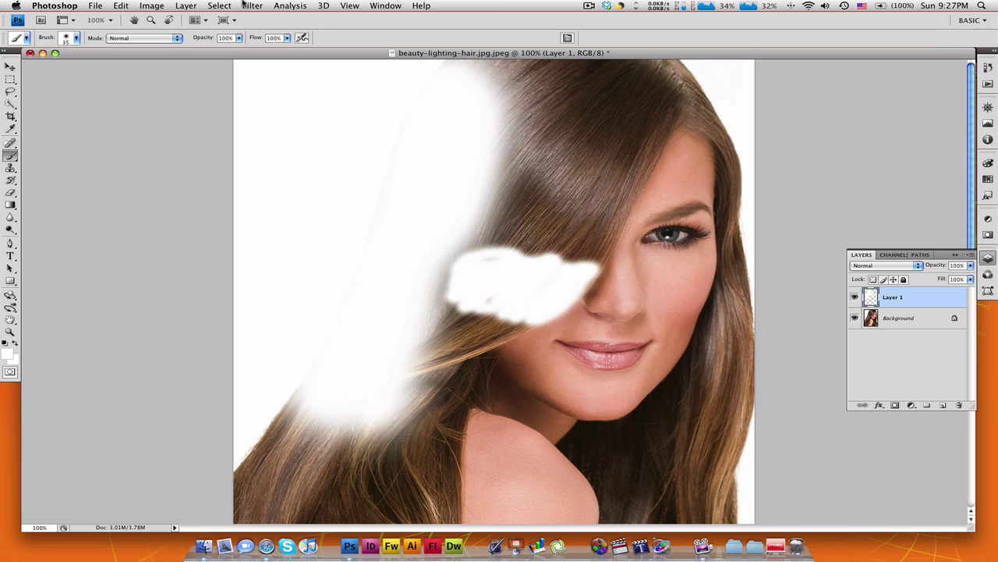
Change Layer 1's blend mode from Normal to Soft Light
key(super+u)
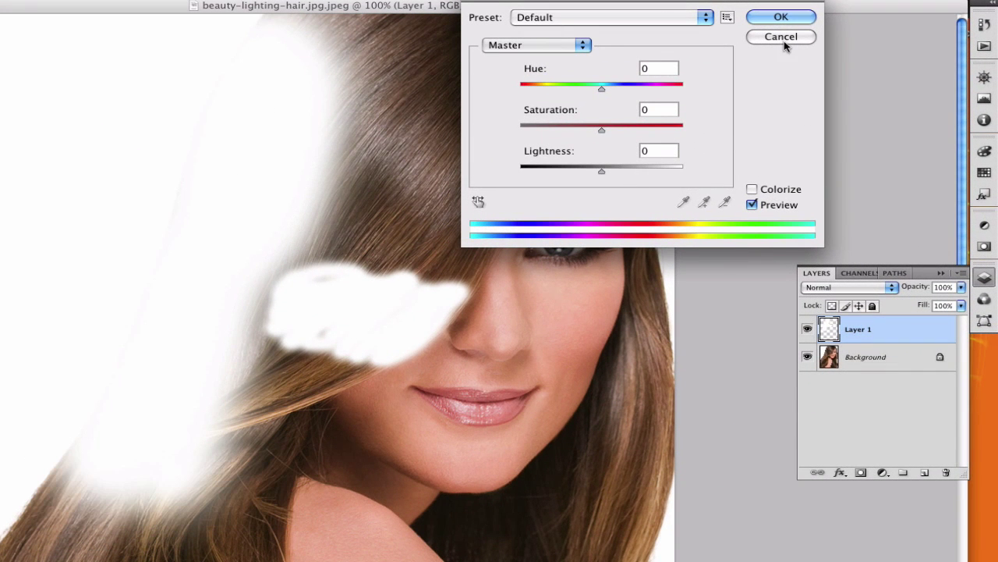
click(781, 37)
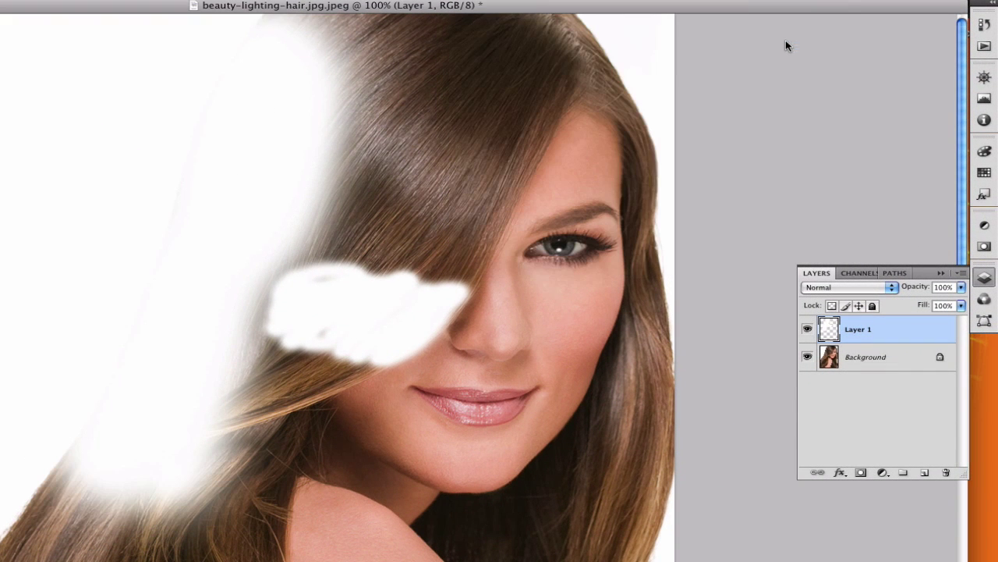
click(867, 287)
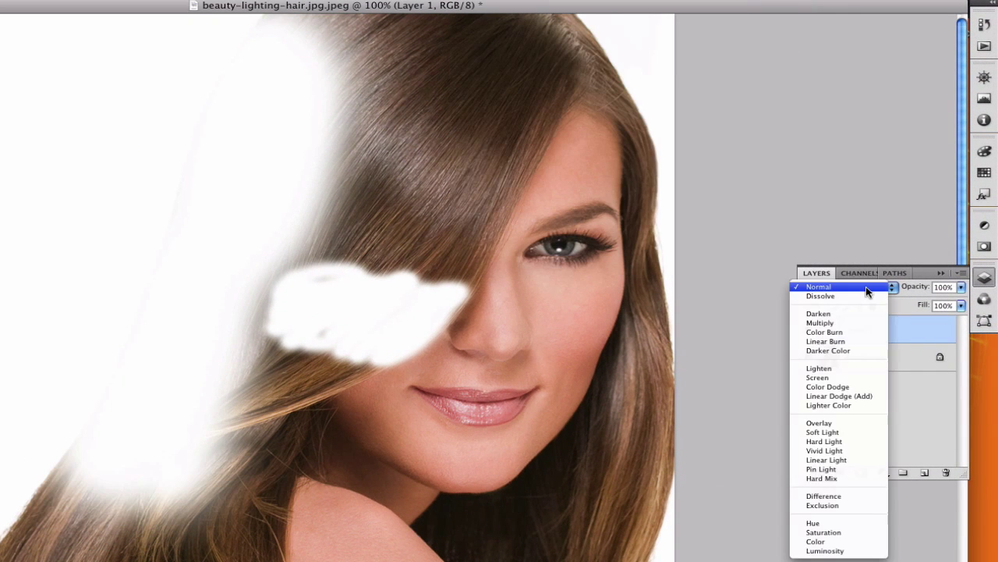
click(830, 433)
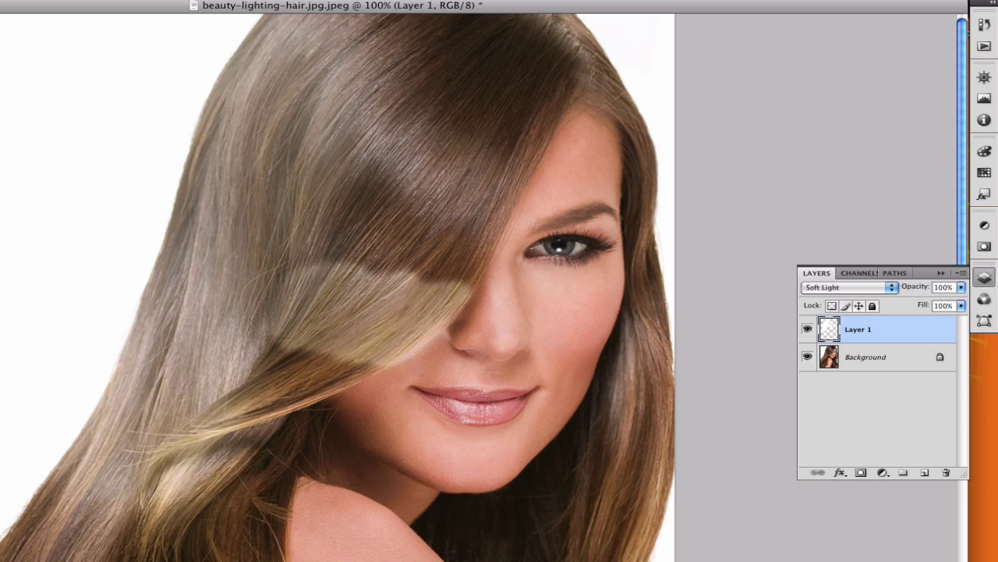
Colorize Layer 1 in Hue/Saturation with Hue 0, Saturation 31 and Lightness -42
key(super+u)
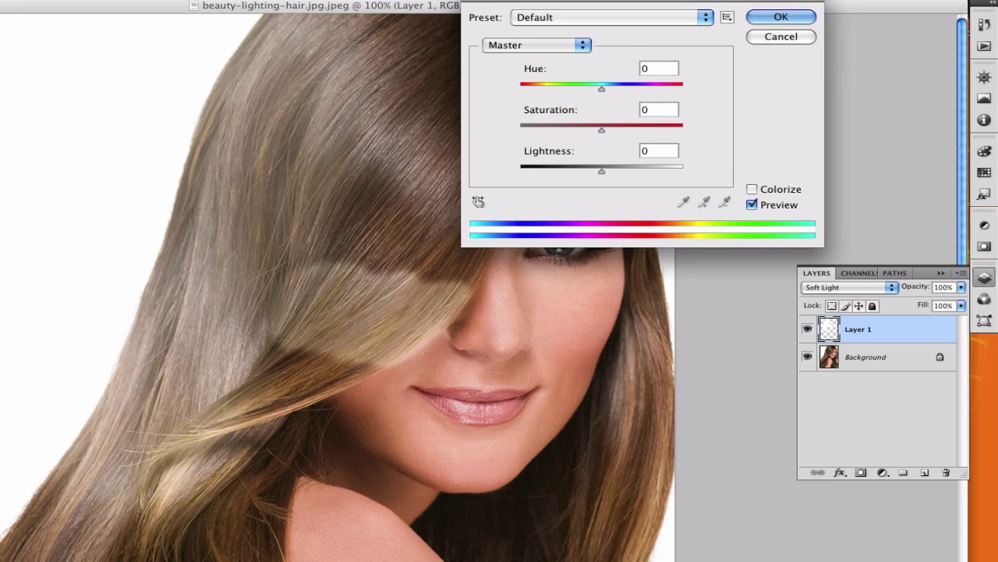
drag(747, 4, 917, 12)
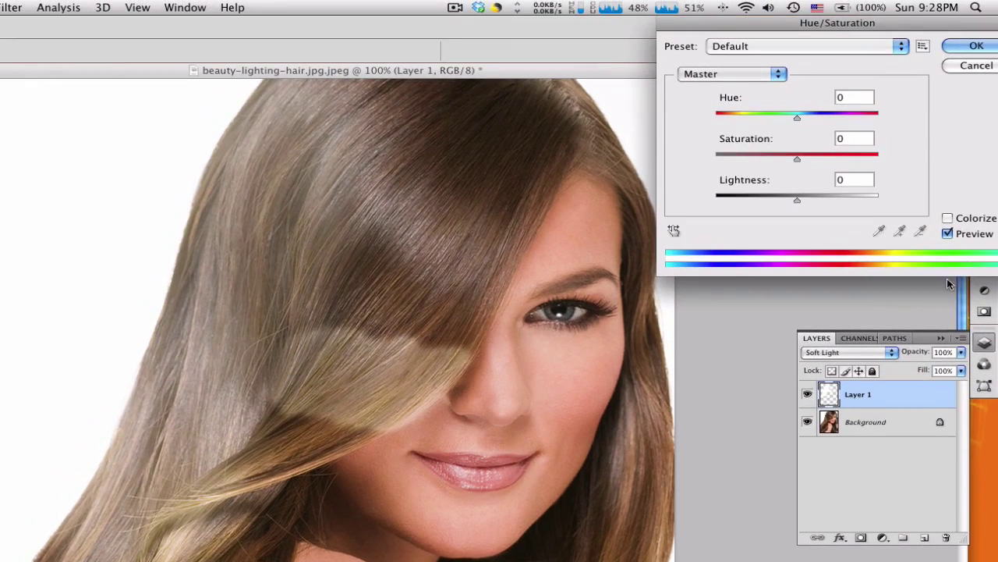
click(963, 172)
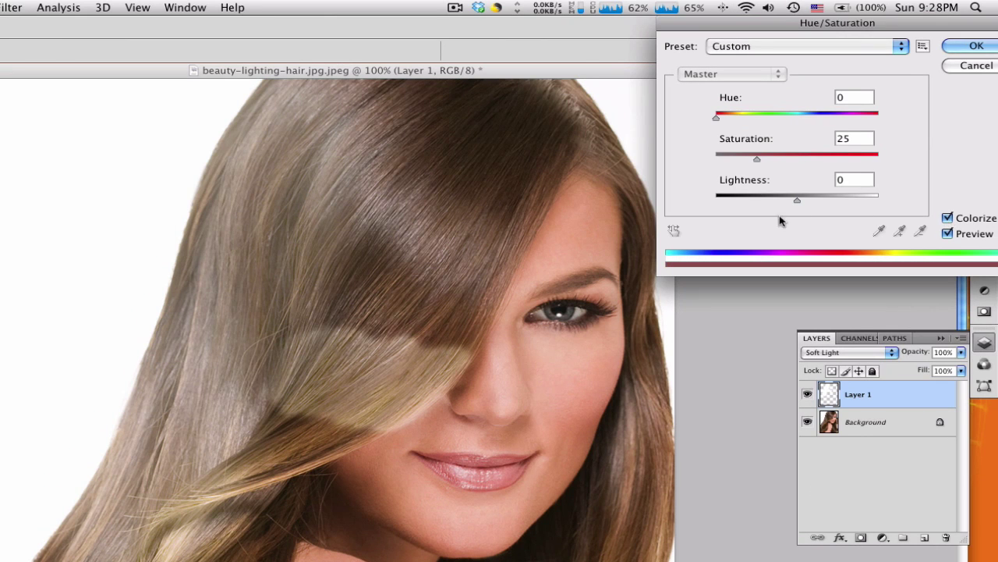
drag(778, 203, 659, 201)
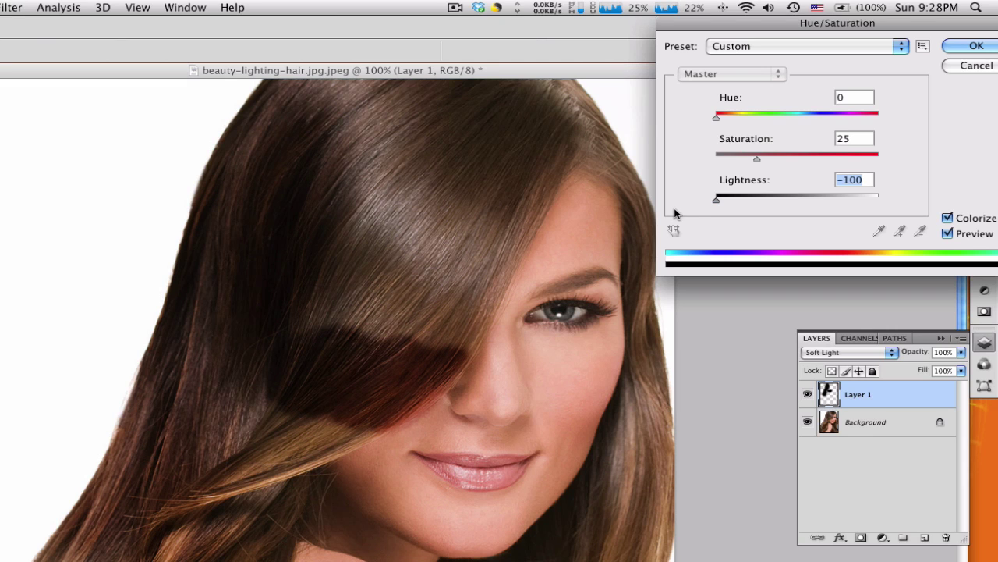
drag(716, 200, 765, 203)
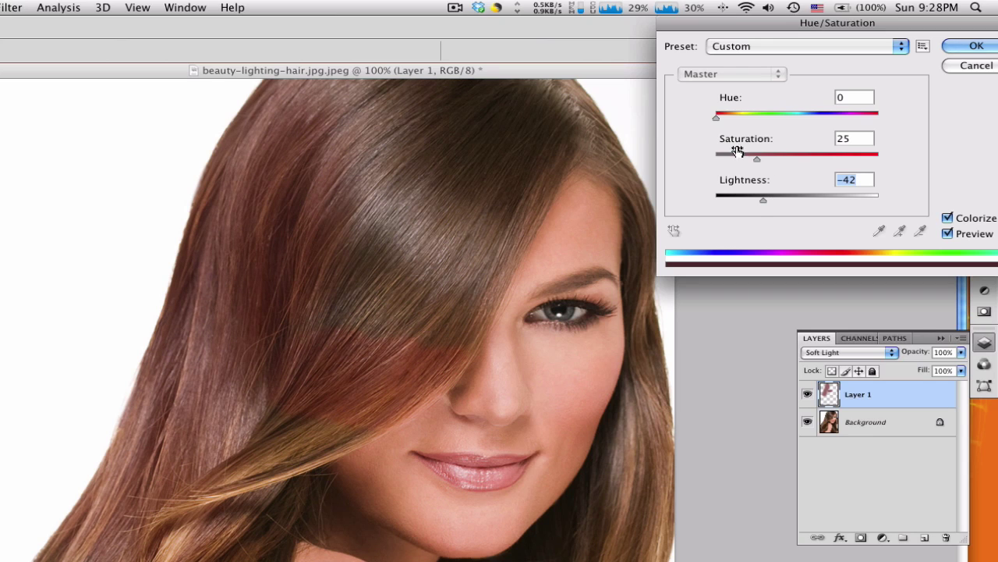
drag(725, 158, 765, 161)
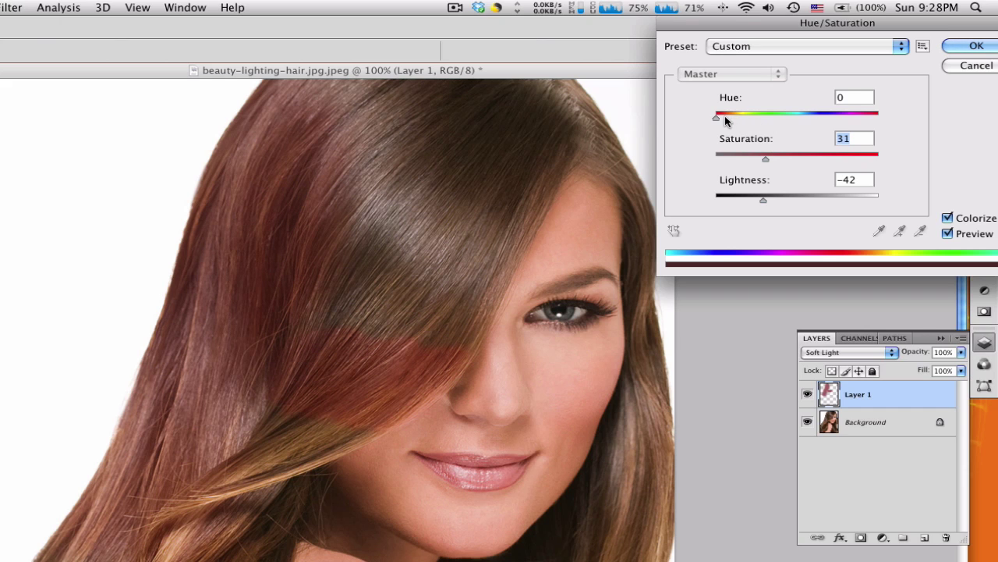
Retune the tint to warm brown: Hue 33, Saturation 26, Lightness -50
drag(726, 121, 691, 132)
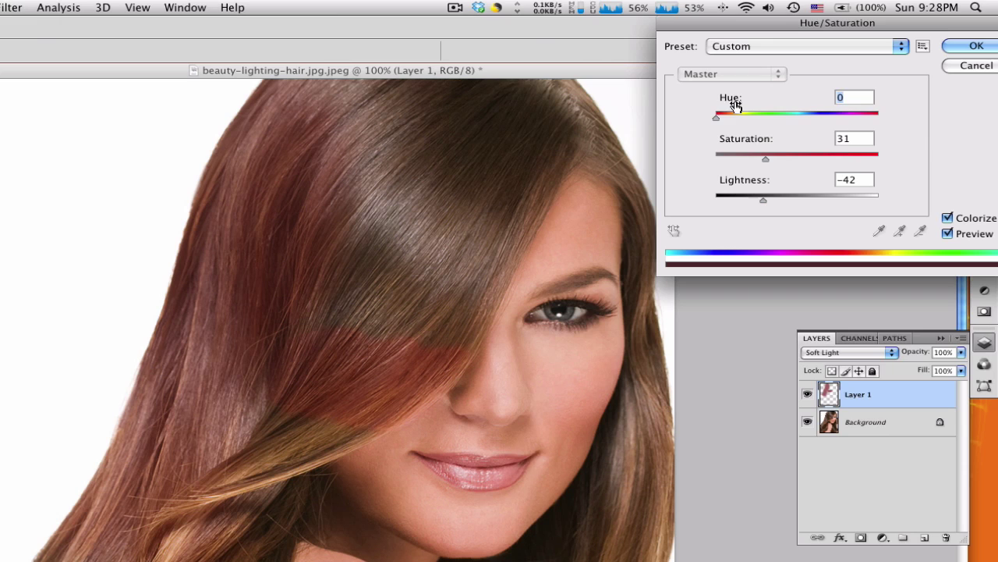
drag(768, 160, 781, 161)
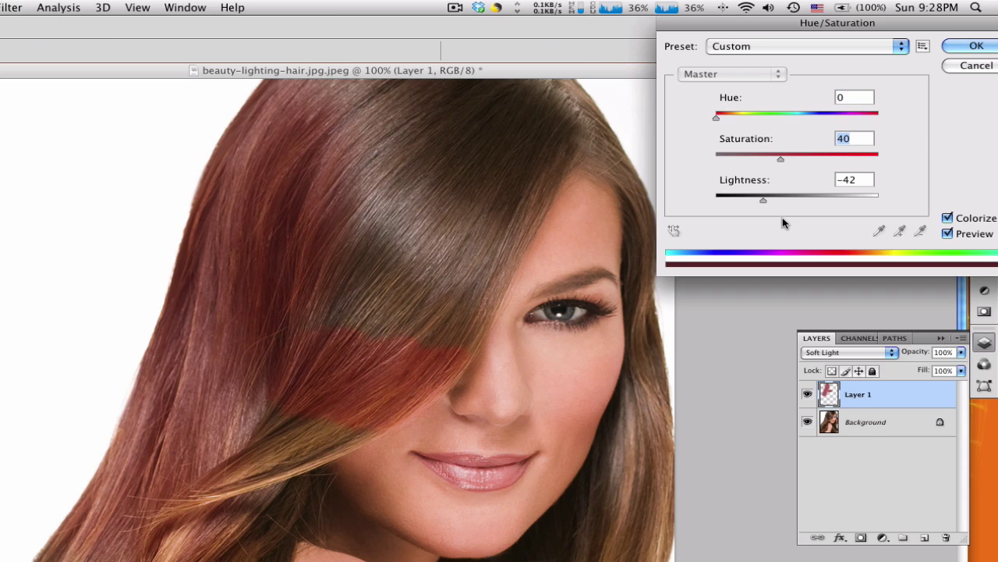
drag(763, 205, 761, 204)
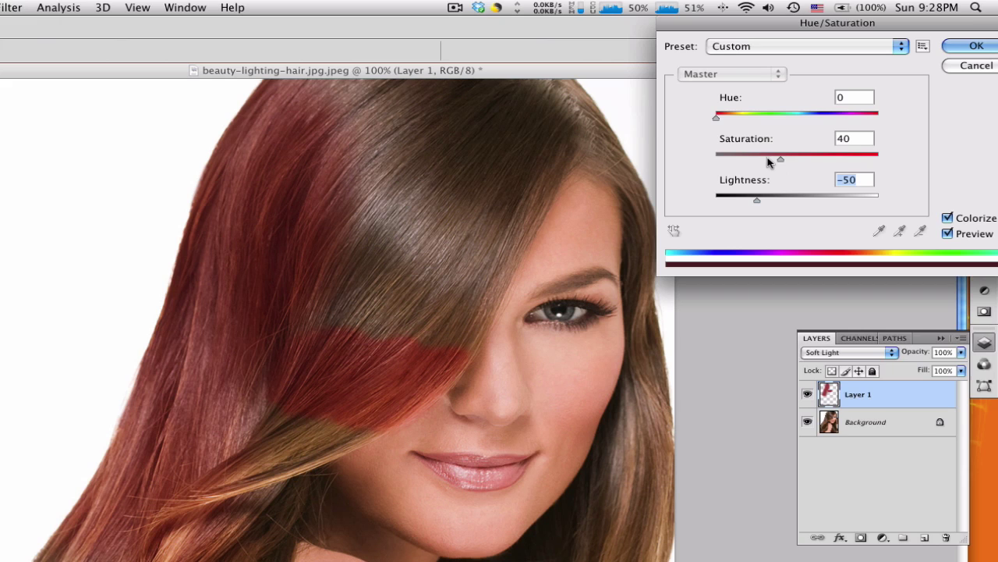
click(765, 160)
drag(765, 160, 757, 161)
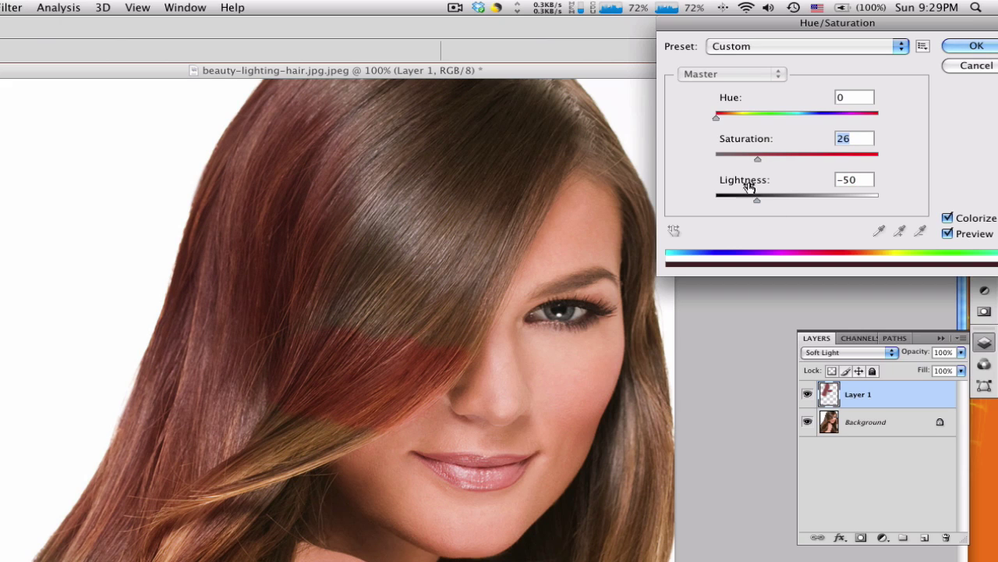
drag(721, 117, 722, 117)
drag(728, 116, 730, 115)
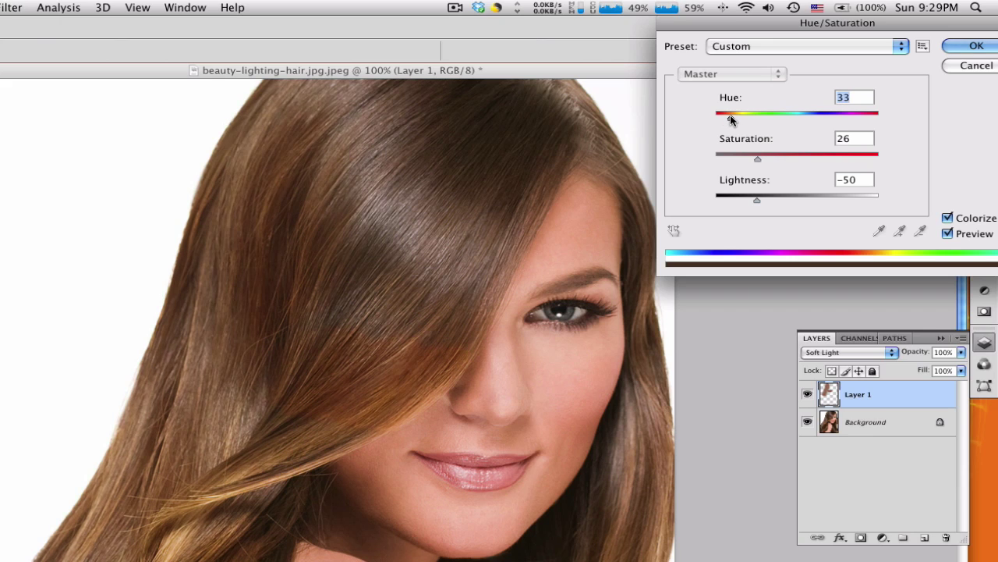
Apply the brown Hue/Saturation tint and toggle Layer 1's visibility to compare
click(958, 47)
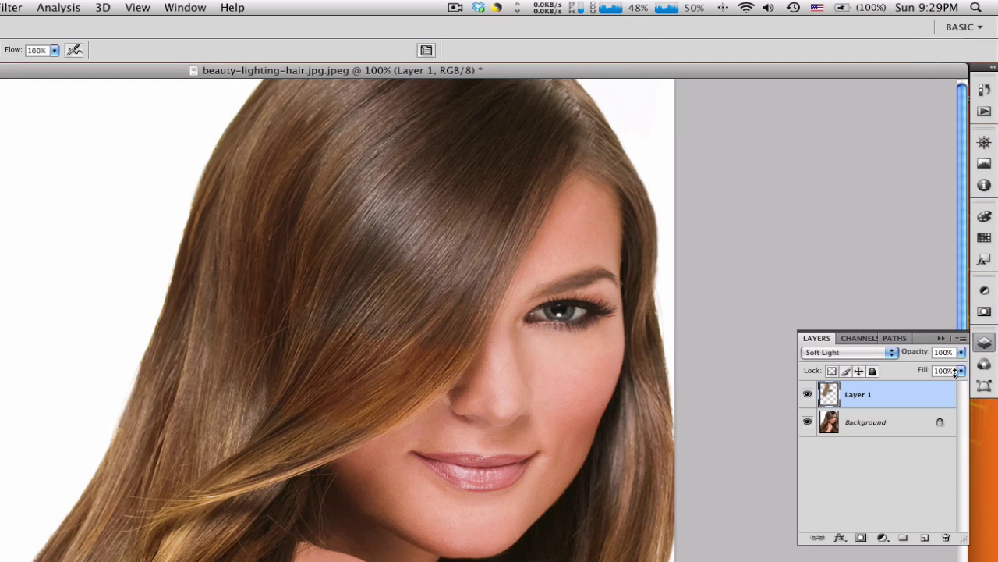
click(807, 395)
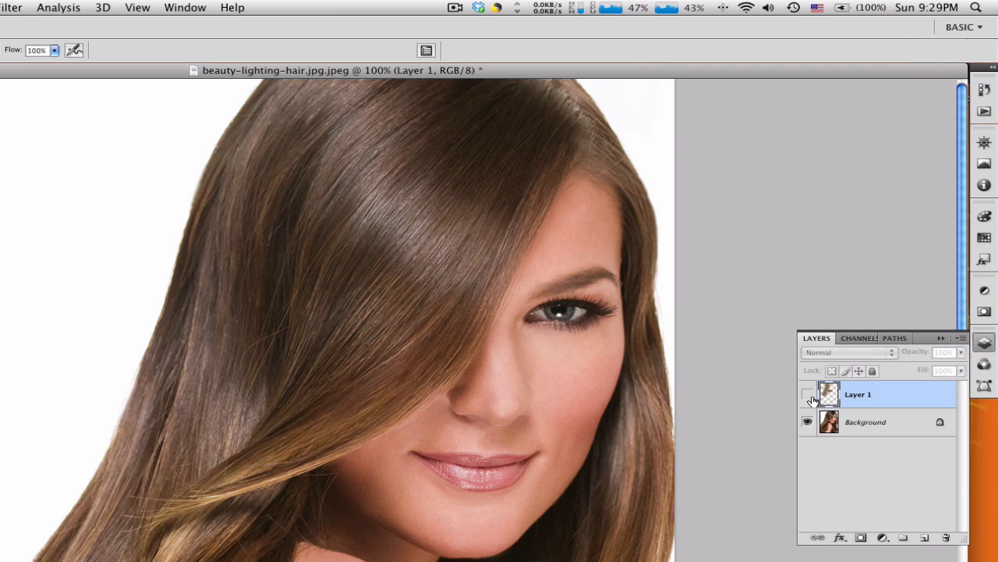
click(808, 395)
click(809, 396)
Zoom to 400% on the hair strands and compare them with and without the tint
key(z)
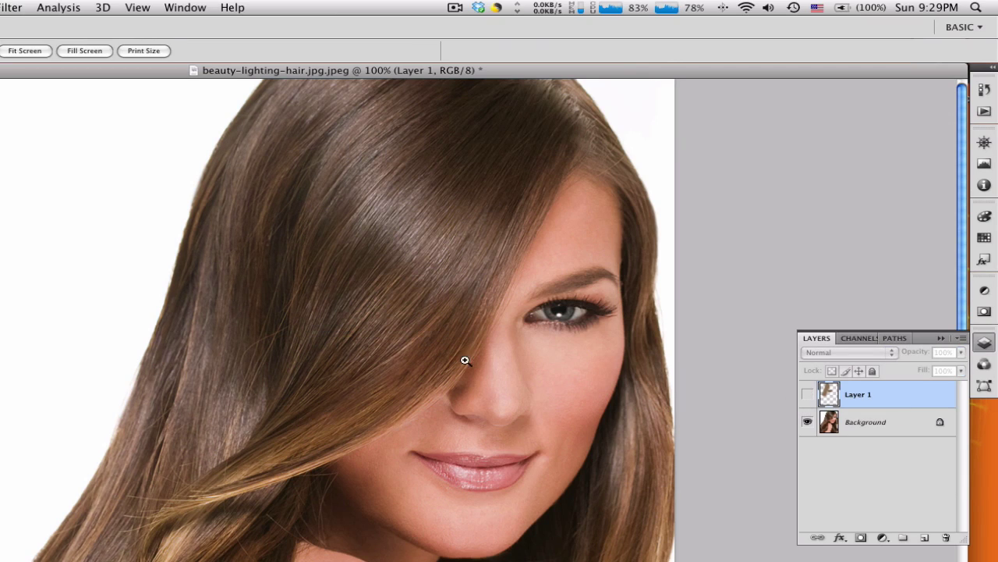
click(449, 353)
click(454, 353)
click(456, 354)
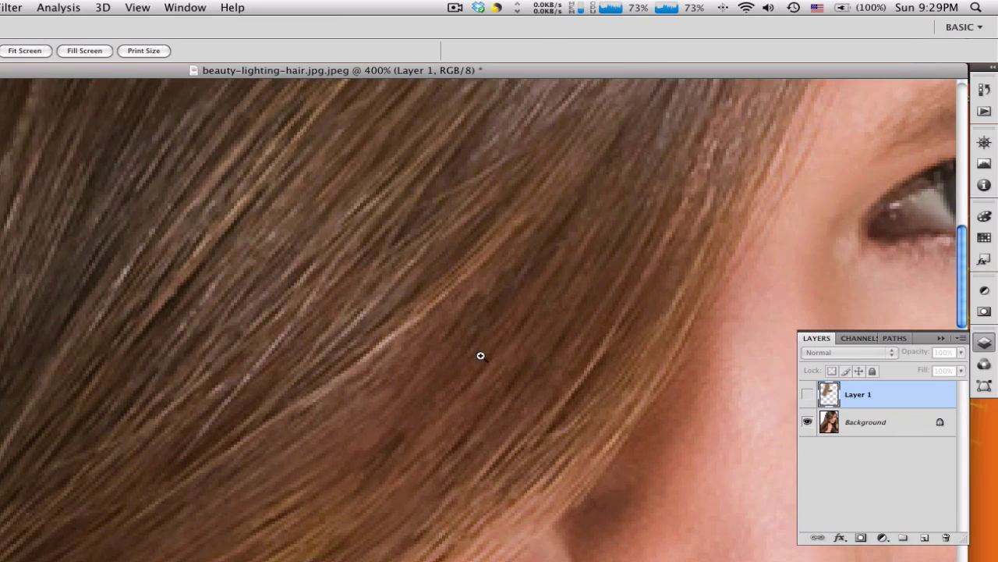
click(807, 404)
click(808, 407)
click(807, 408)
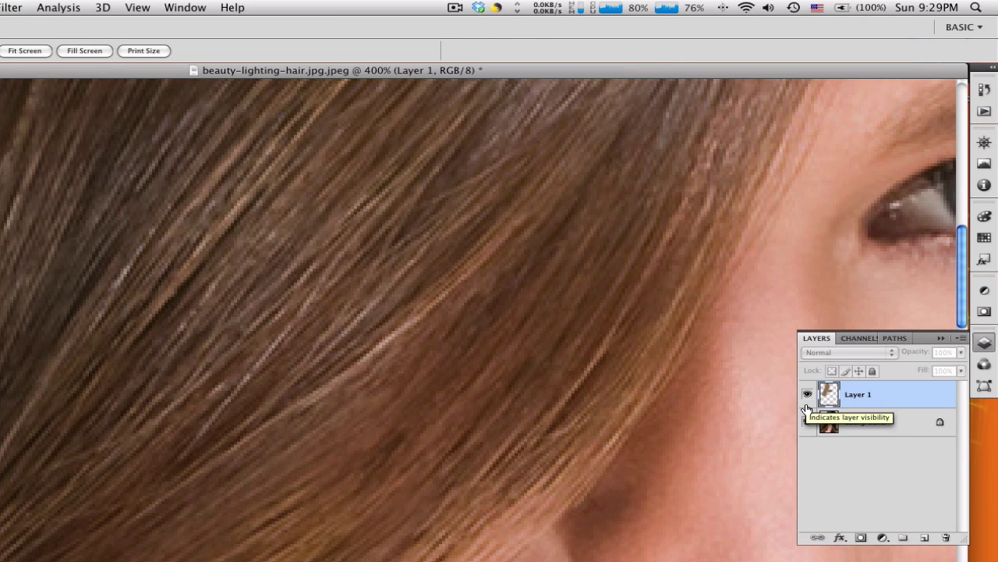
click(807, 408)
click(807, 406)
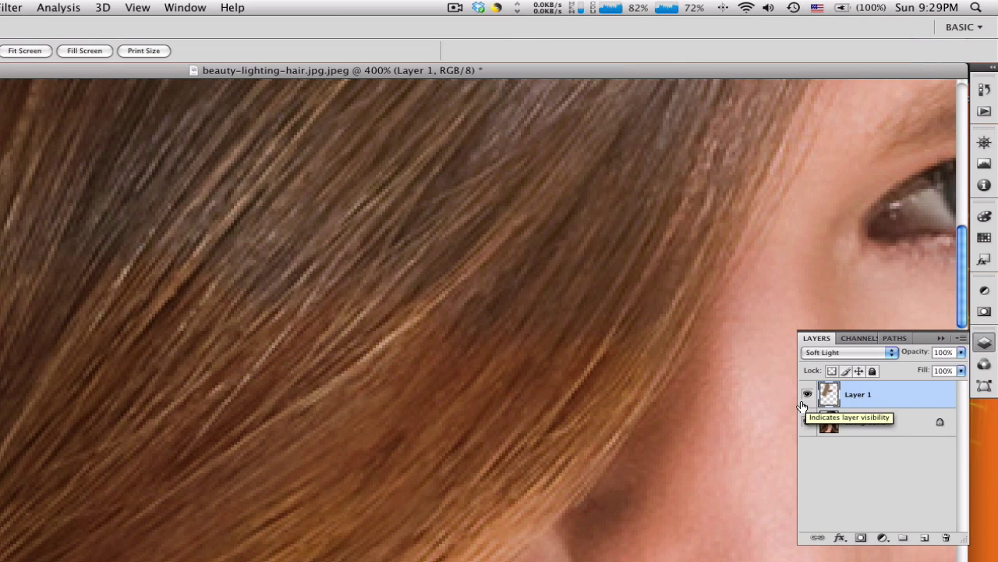
Lower Layer 1's opacity to 41% and check the result against the untinted hair
click(962, 353)
mouse_move(960, 367)
mouse_down()
mouse_move(917, 372)
mouse_move(949, 368)
mouse_up()
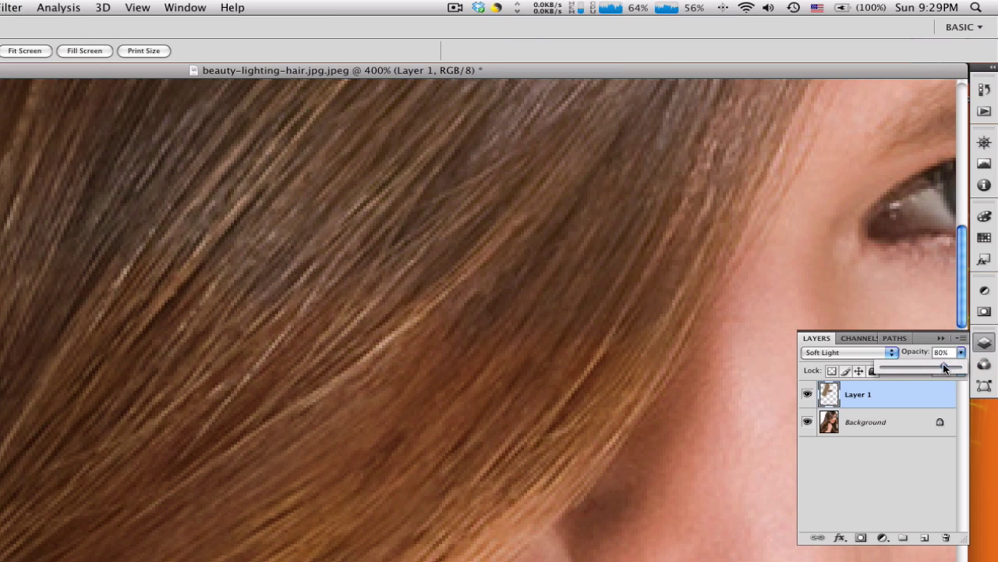
click(902, 467)
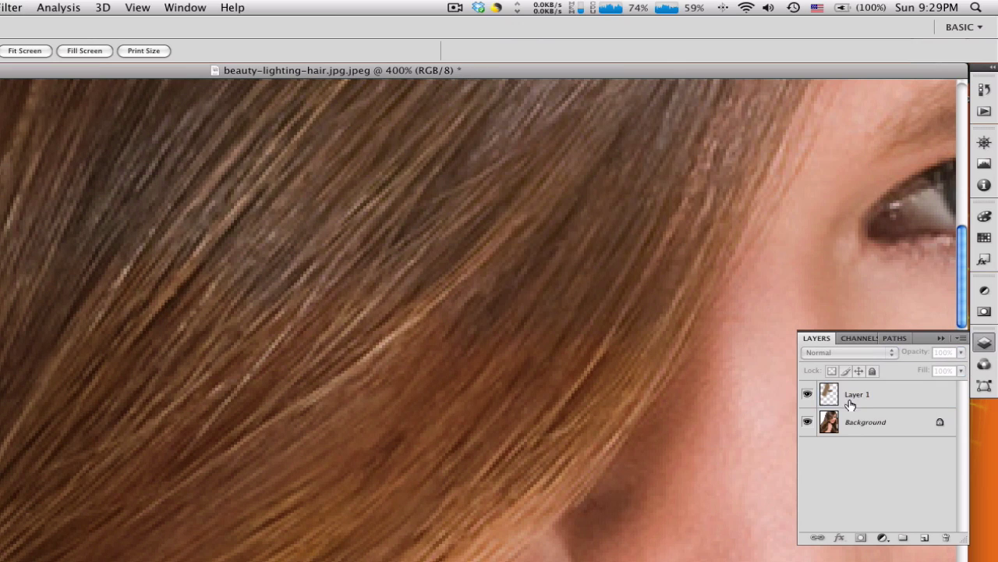
click(808, 394)
Zoom out to 100% and scroll down and up to review the recoloured portrait
alt+click(447, 367)
alt+click(447, 367)
alt+click(447, 367)
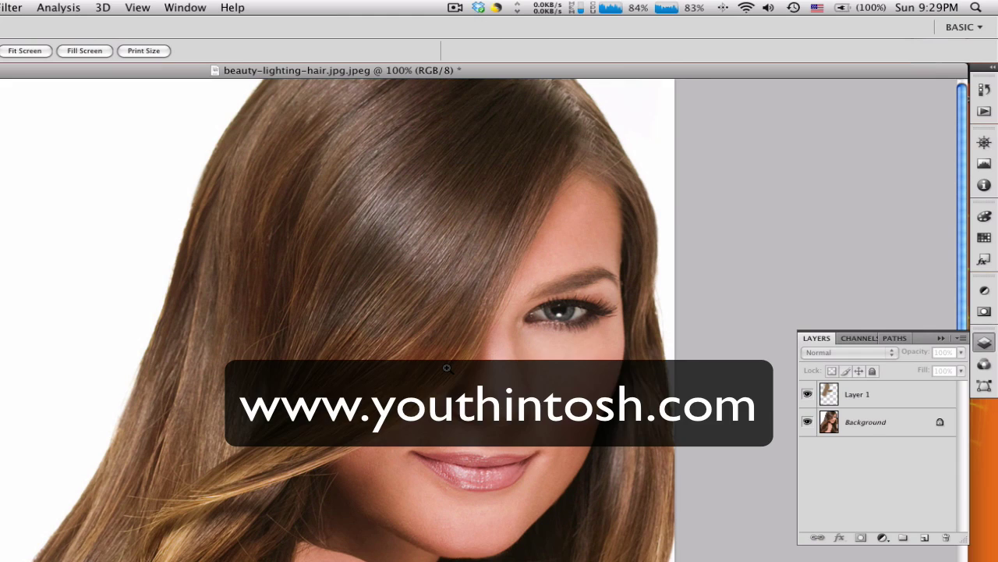
scroll(447, 367, down, 5)
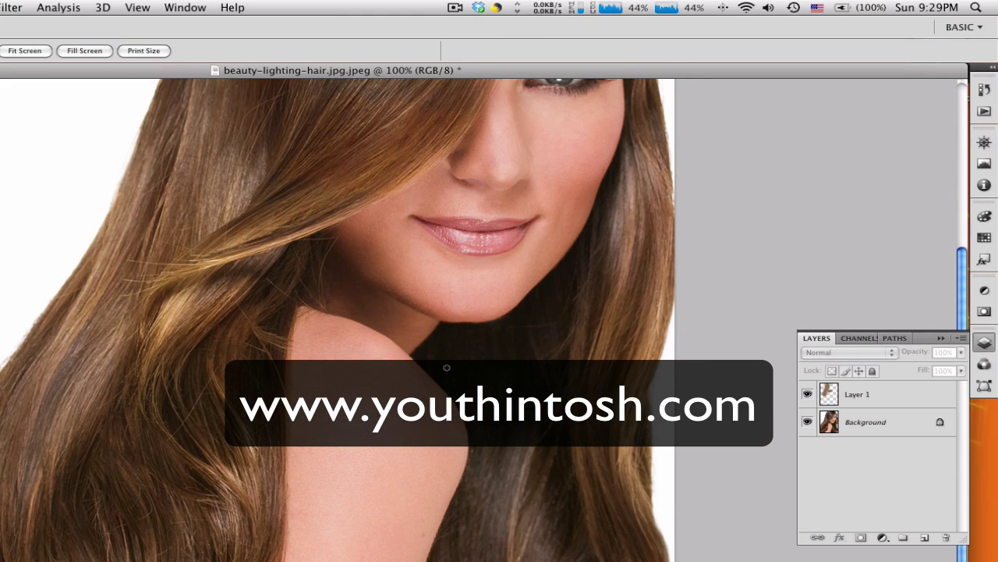
scroll(447, 367, up, 5)
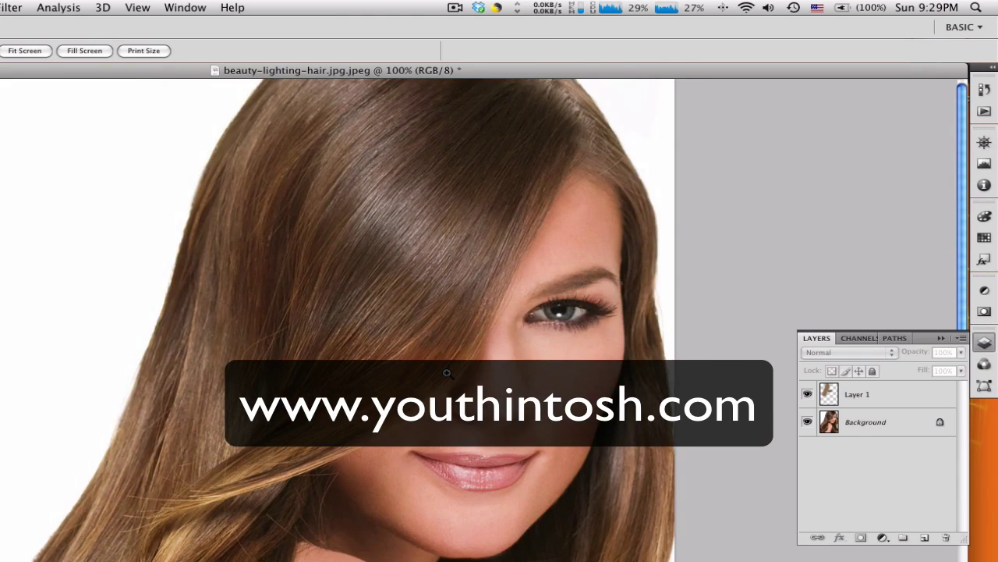